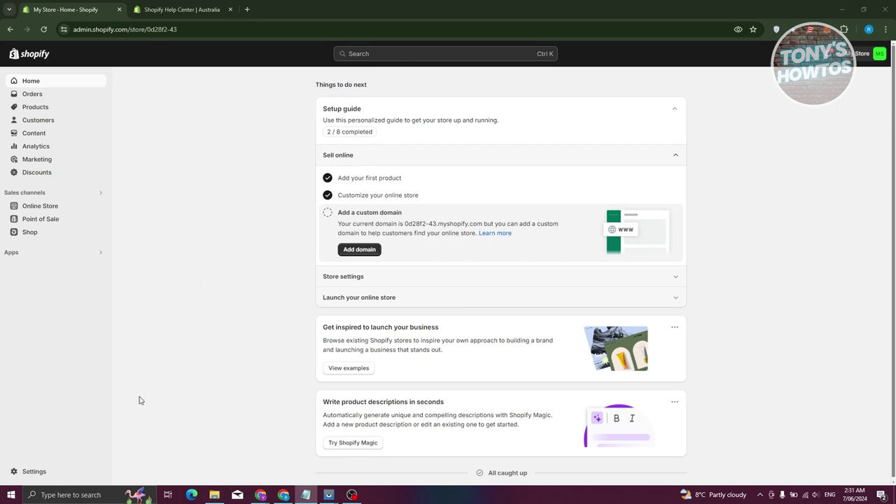
Open the store settings to the Store details page.
left_click(35, 473)
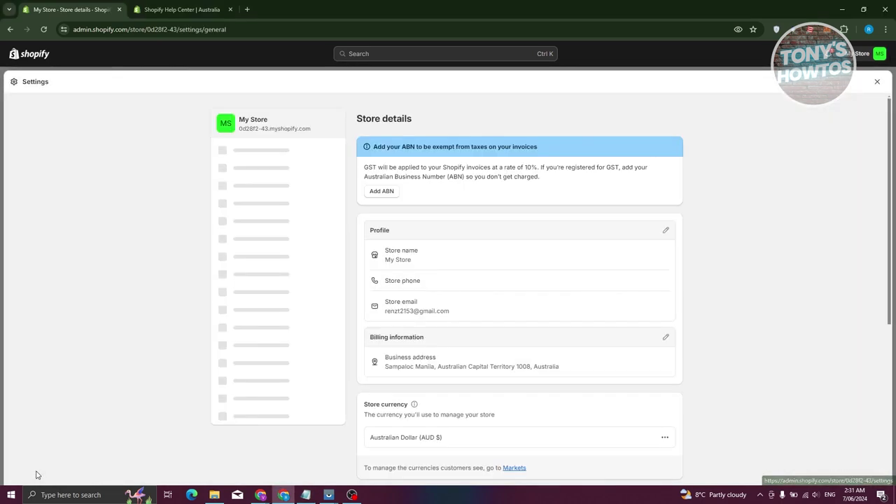
Show the Payments settings and highlight the Shopify Payments heading.
left_click(252, 217)
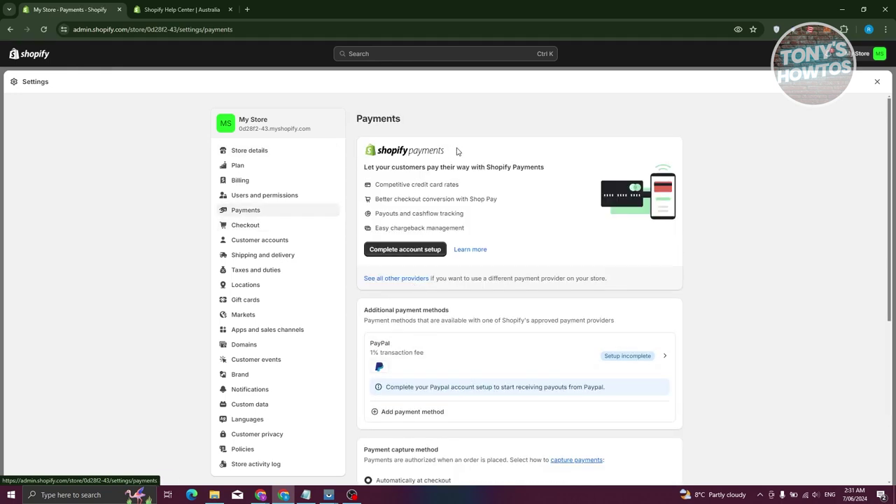
left_click_drag(457, 150, 361, 151)
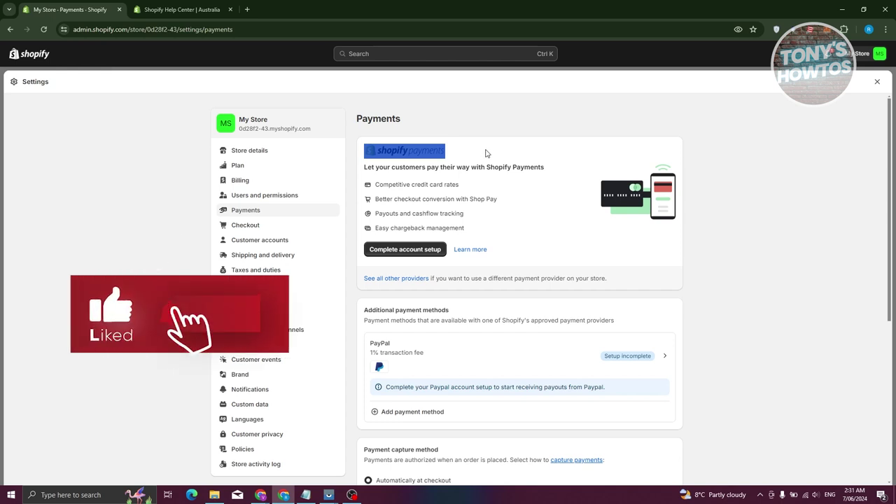
Review the Shopify Payments account setup steps, then switch to the Help Center page.
left_click(403, 258)
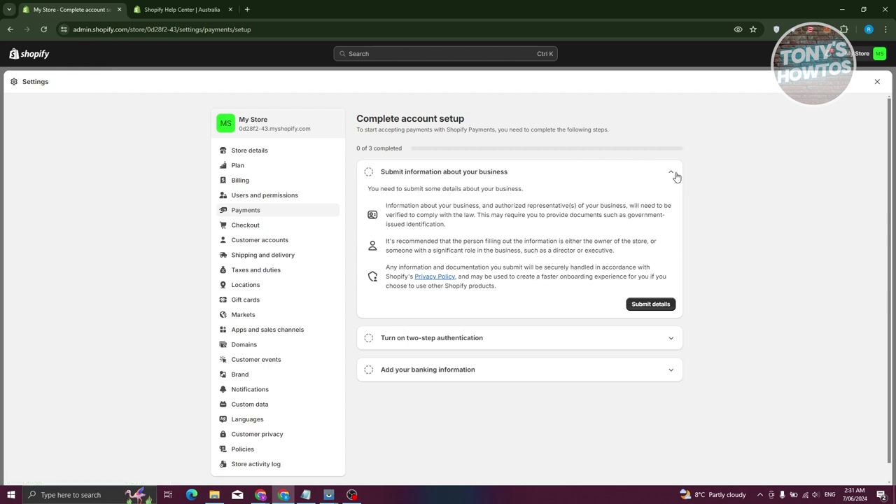
left_click(247, 213)
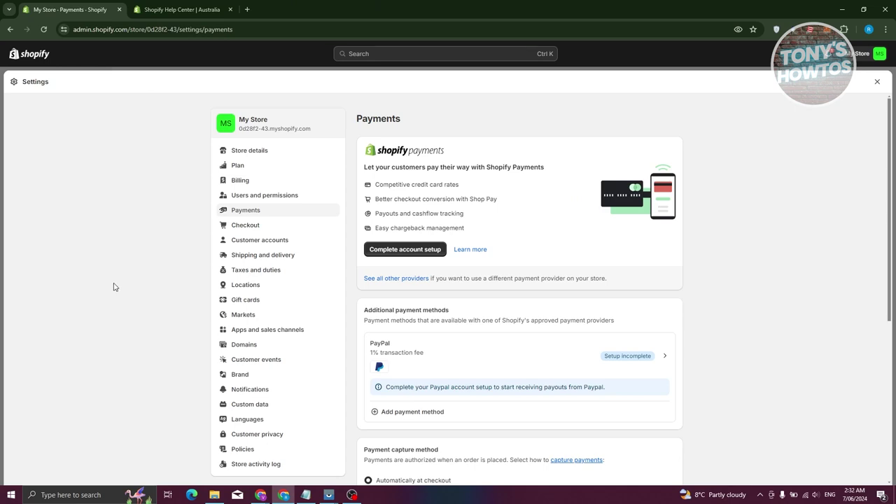
left_click(177, 9)
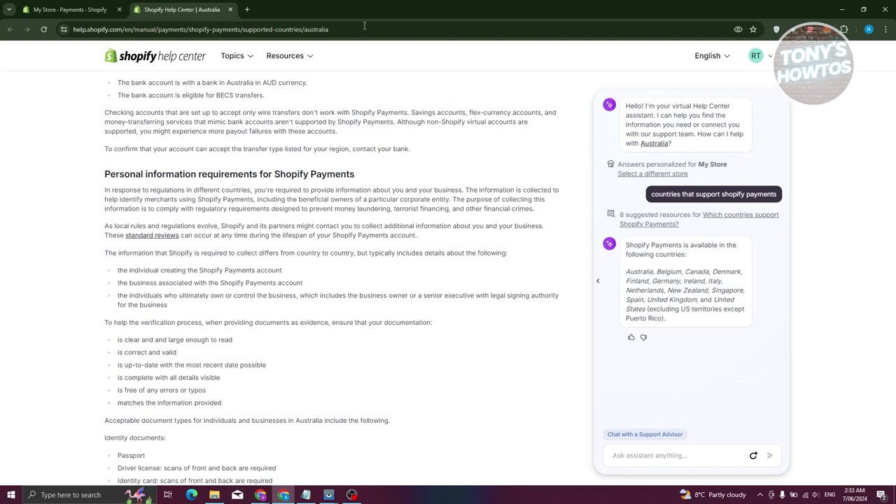
Read the assistant's supported-countries answer, then return to the store's Payments settings.
left_click(63, 9)
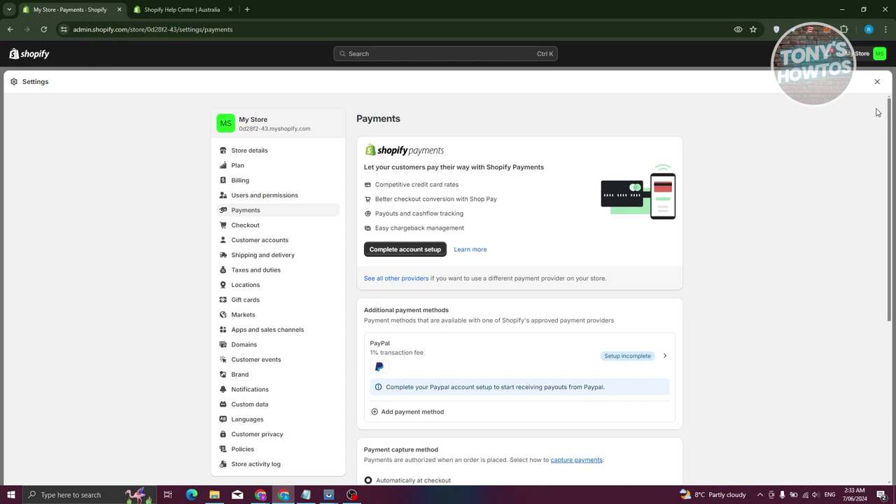
Reopen Settings and view Billing information, whose country is locked to Australia, without saving.
left_click(876, 81)
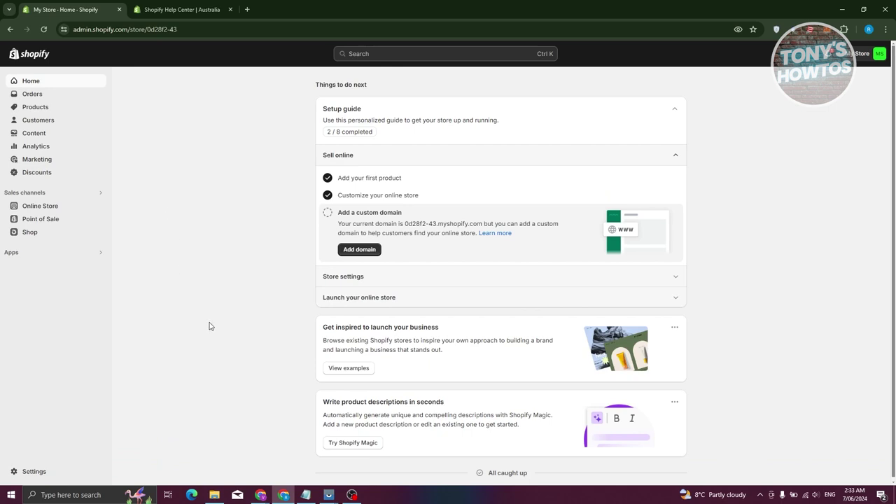
left_click(31, 473)
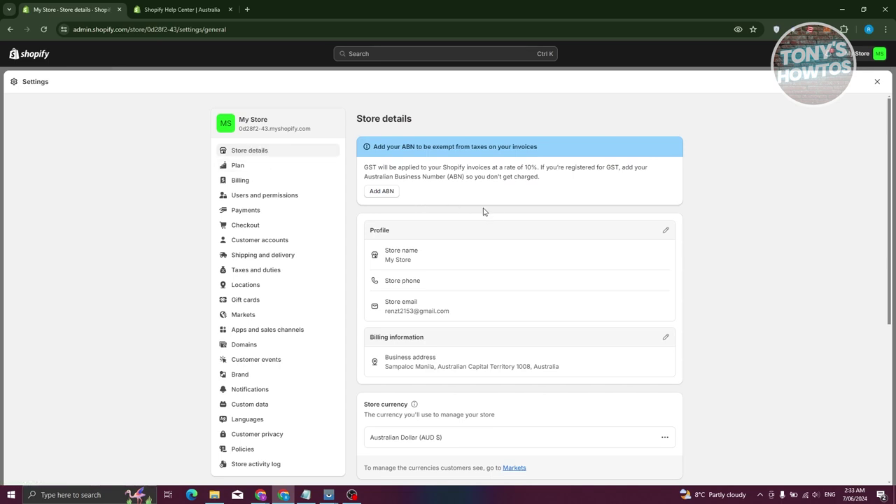
scroll(486, 210, "down", 1)
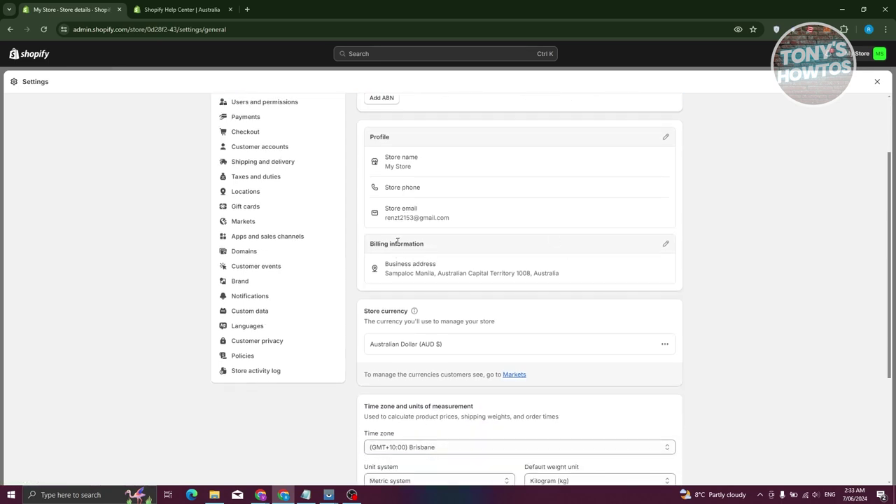
left_click(665, 245)
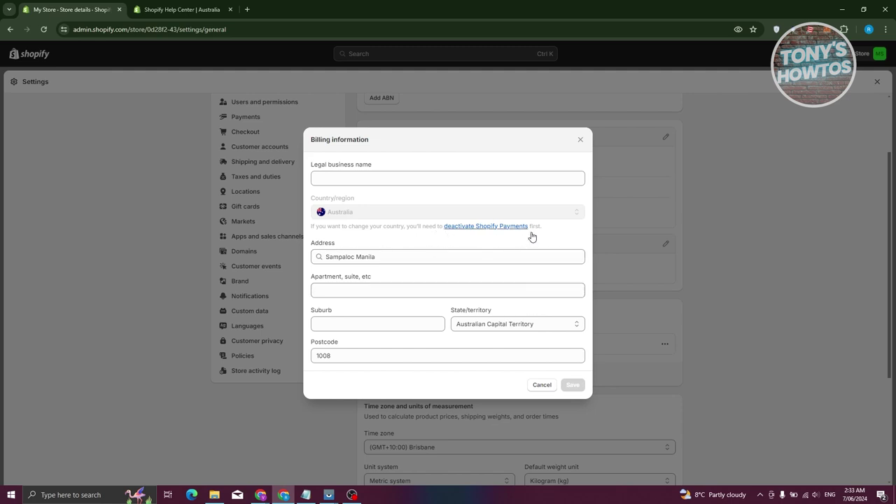
left_click(580, 140)
Move through Payments back to Store details, glancing again at the Help Center countries list.
scroll(273, 222, "up", 2)
scroll(273, 221, "up", 1)
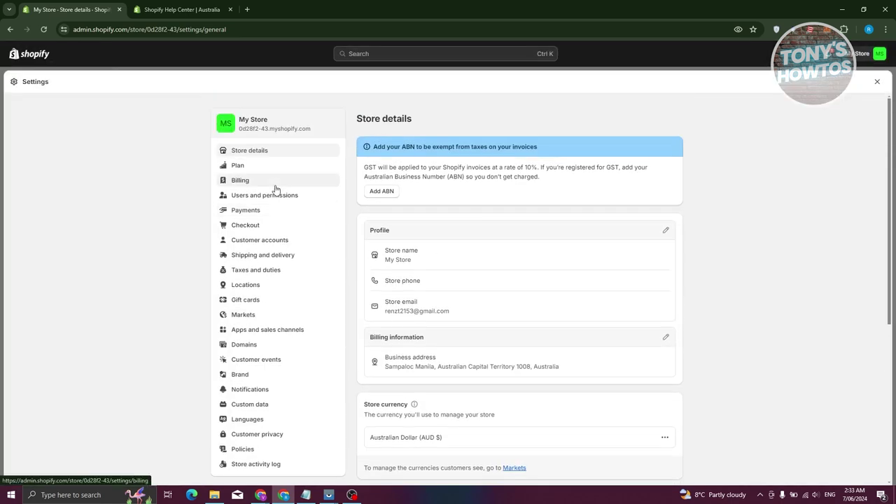
left_click(272, 212)
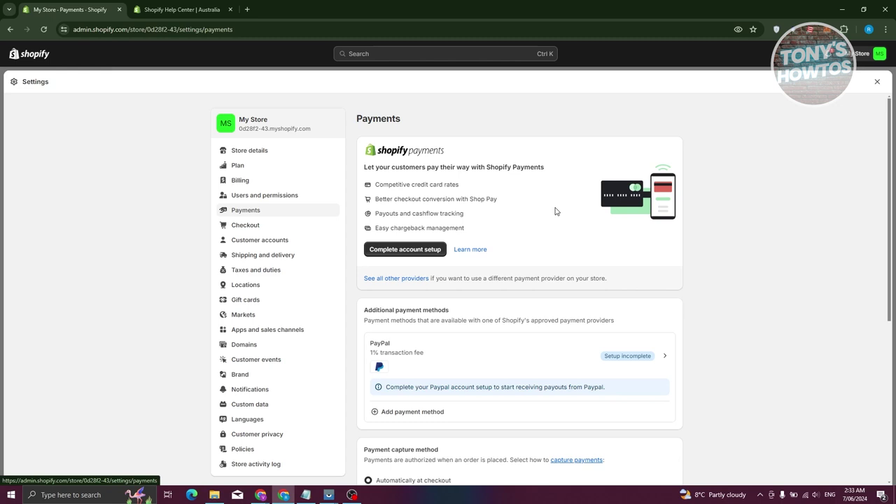
left_click(261, 153)
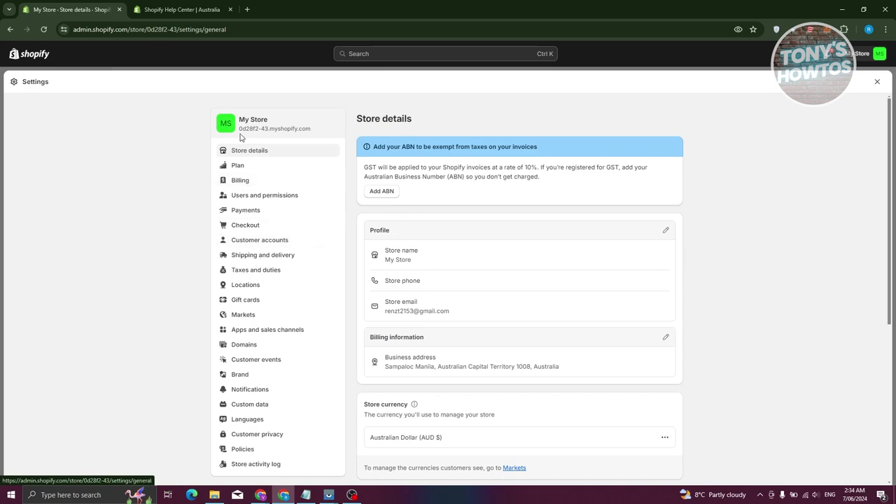
left_click(203, 10)
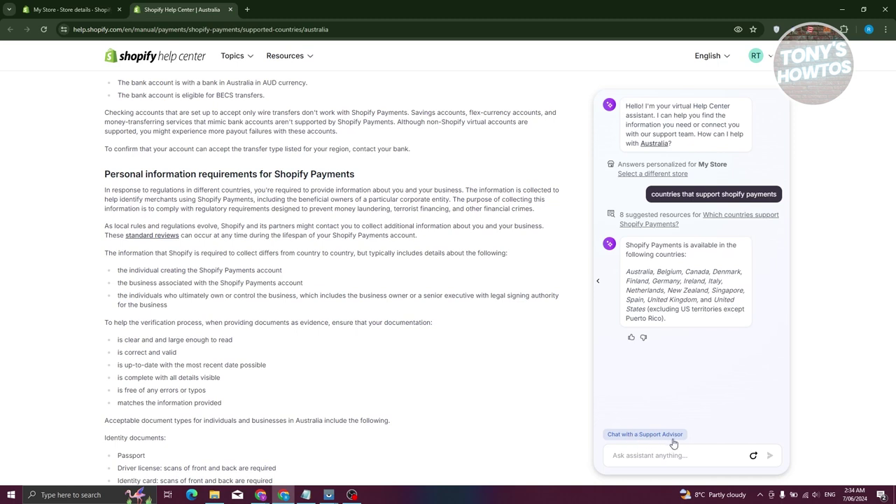
left_click(66, 11)
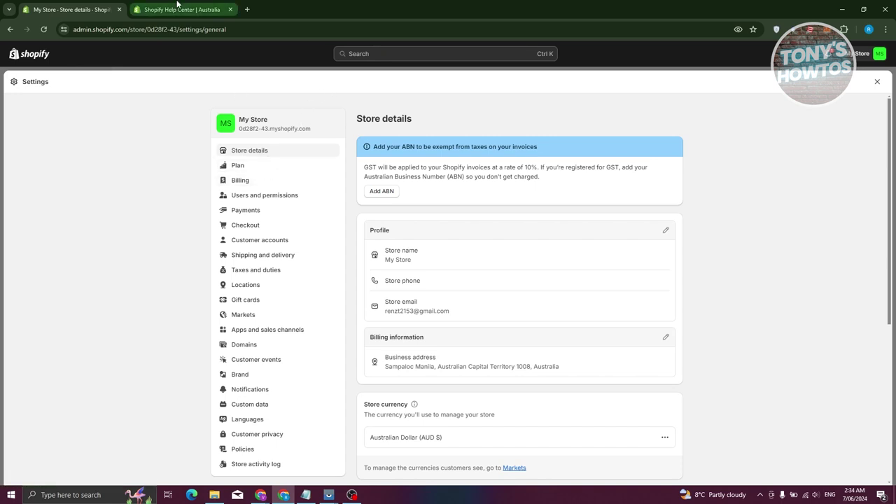
Highlight the assistant's list of Shopify Payments countries, then clear the highlight.
left_click(178, 7)
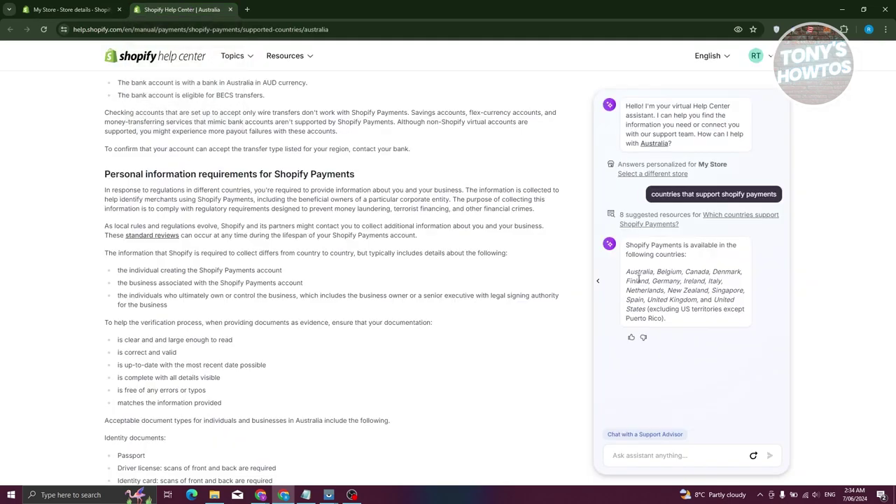
left_click_drag(627, 272, 692, 331)
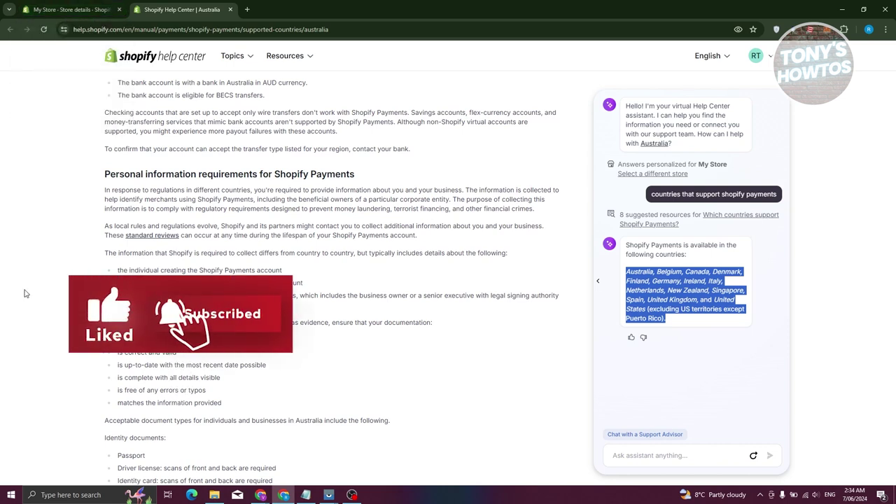
left_click(54, 332)
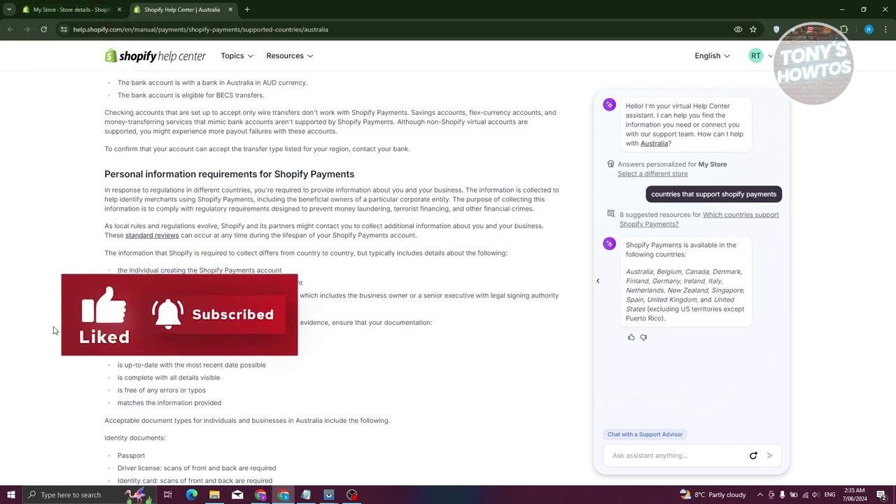